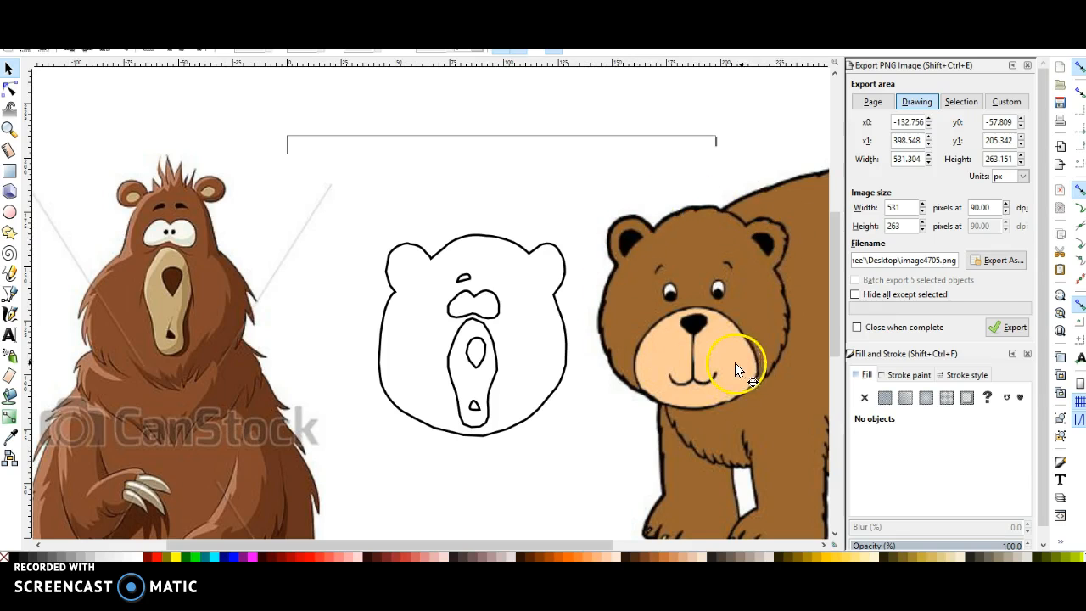
# Lay the full-body brown bear picture over the head outline for comparison and delete that picture
pyautogui.moveTo(790, 359); pyautogui.dragTo(589, 377)
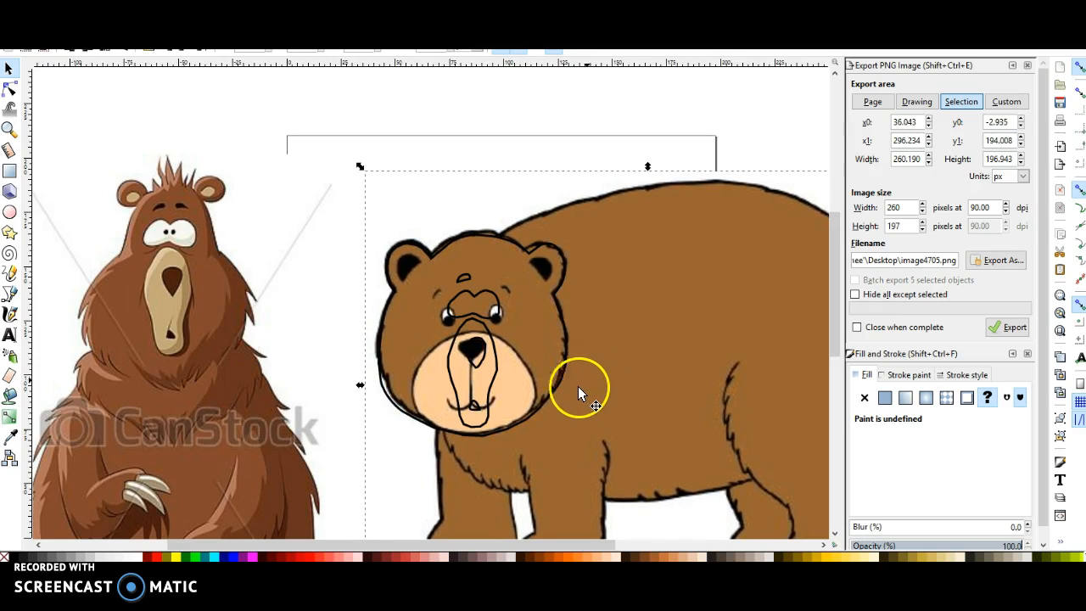
pyautogui.moveTo(614, 391); pyautogui.dragTo(613, 393)
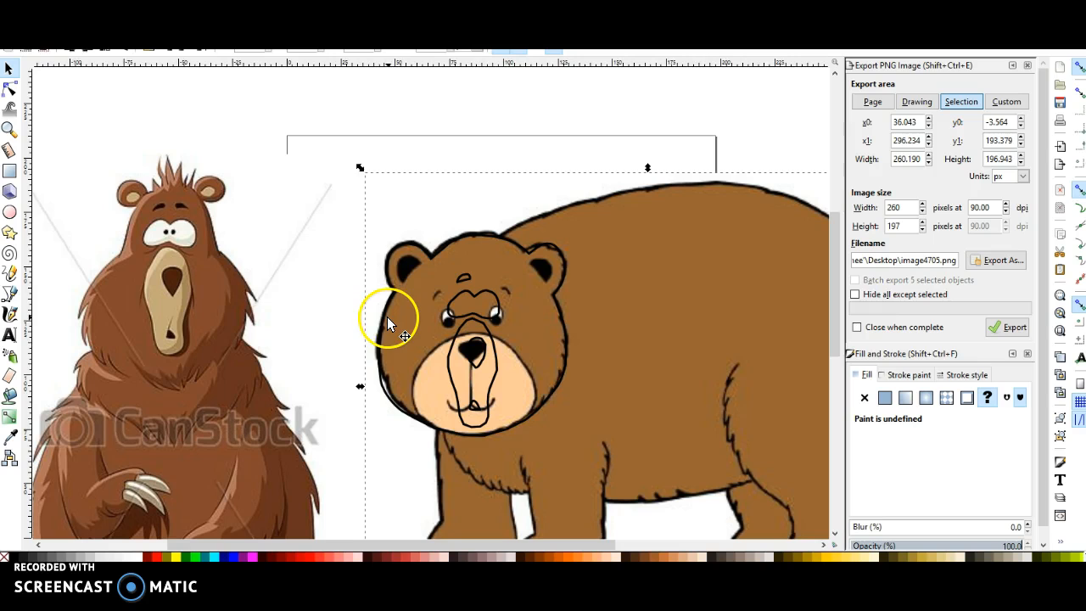
pyautogui.moveTo(679, 314); pyautogui.dragTo(727, 293)
pyautogui.press('Delete')
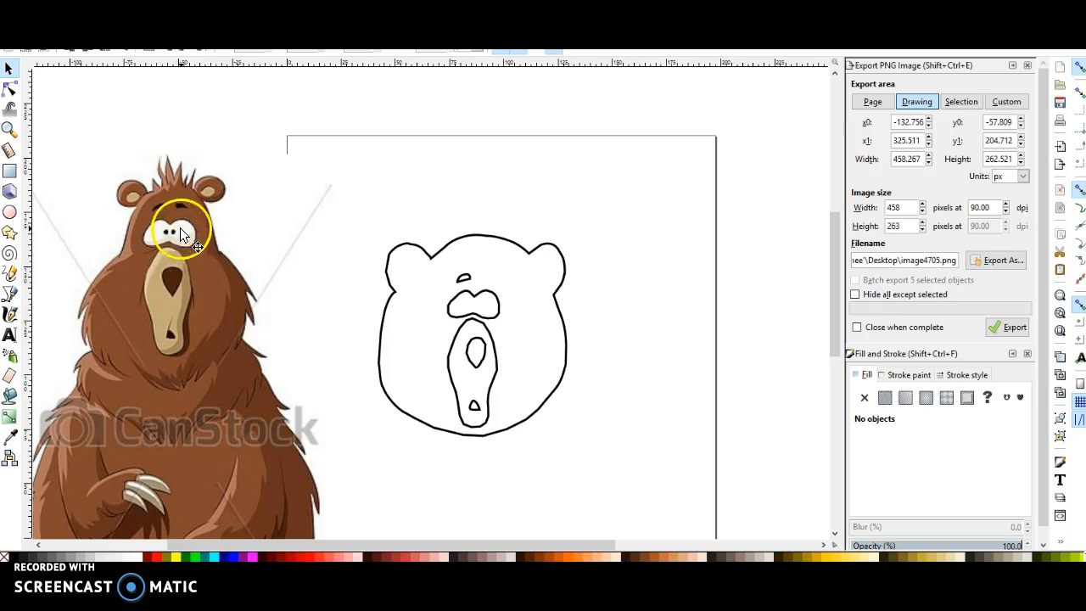
# Align the cartoon bear picture with the head outline's eyes and muzzle, and trace its right eyebrow as a closed Bezier path
pyautogui.moveTo(162, 299); pyautogui.dragTo(476, 376)
pyautogui.scroll(1, 608, 352)
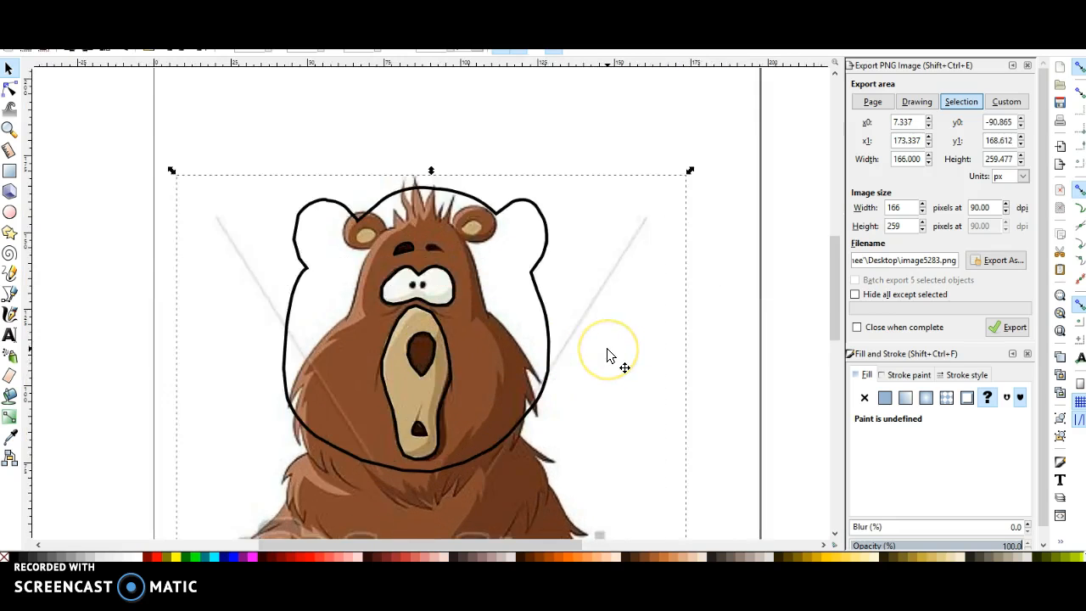
pyautogui.scroll(2, 607, 355)
pyautogui.hscroll(-4, 518, 543)
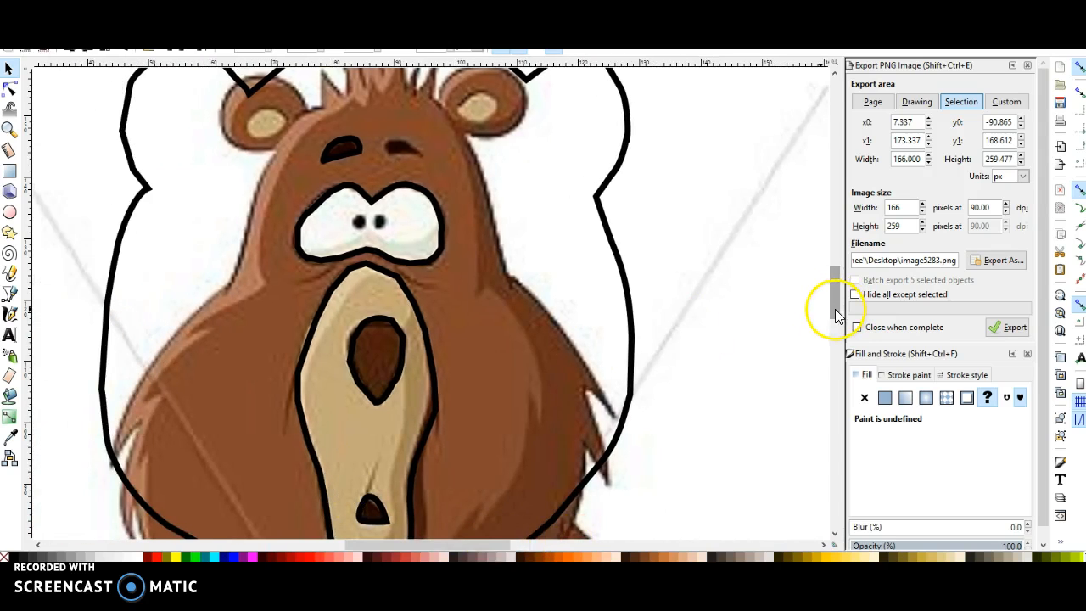
pyautogui.moveTo(834, 309); pyautogui.dragTo(832, 292)
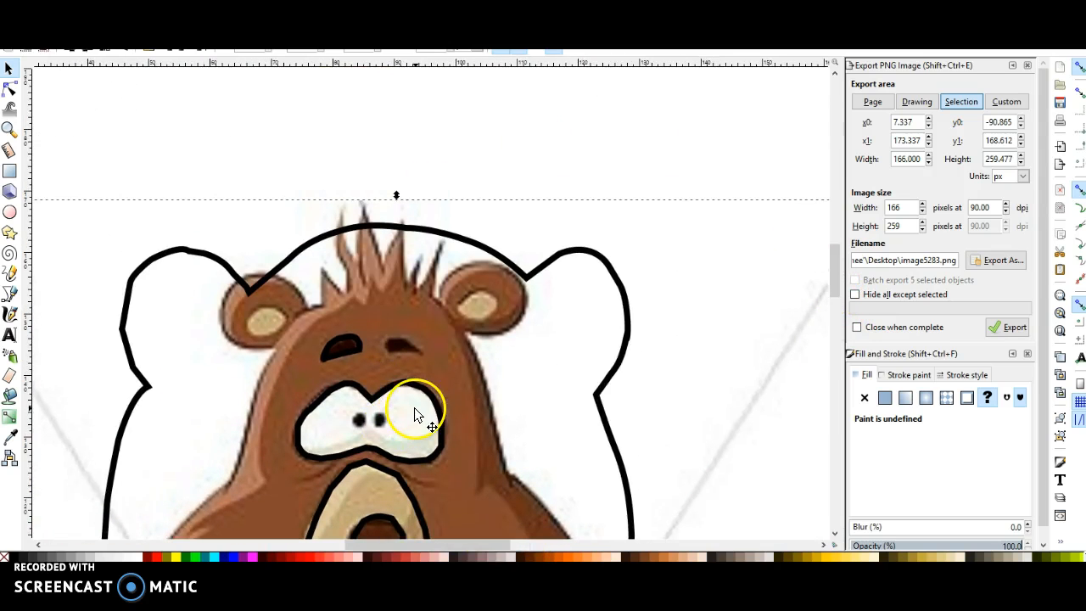
pyautogui.click(11, 293)
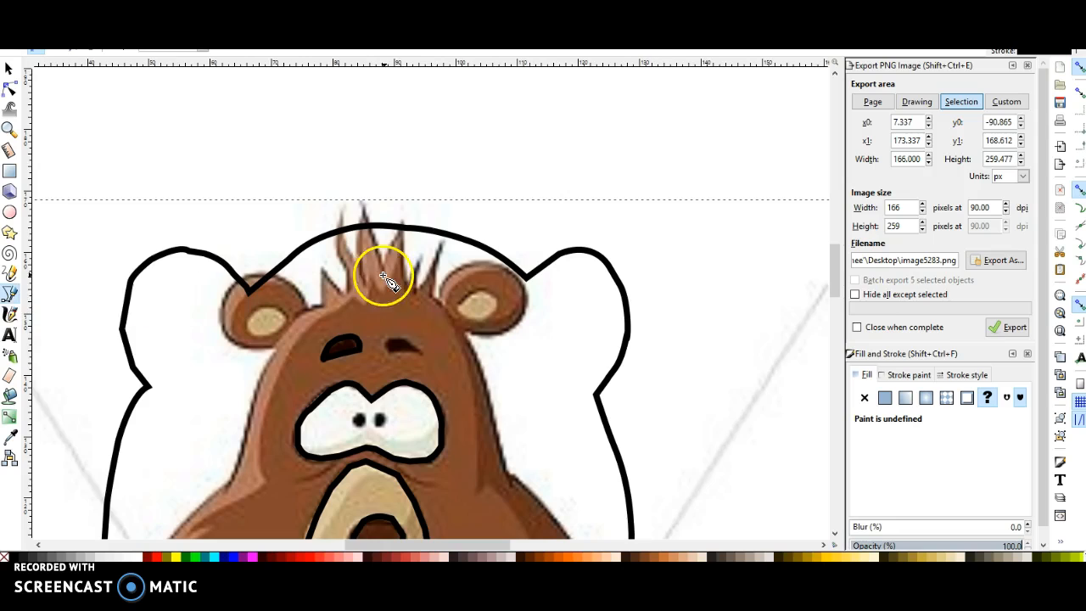
pyautogui.click(388, 340)
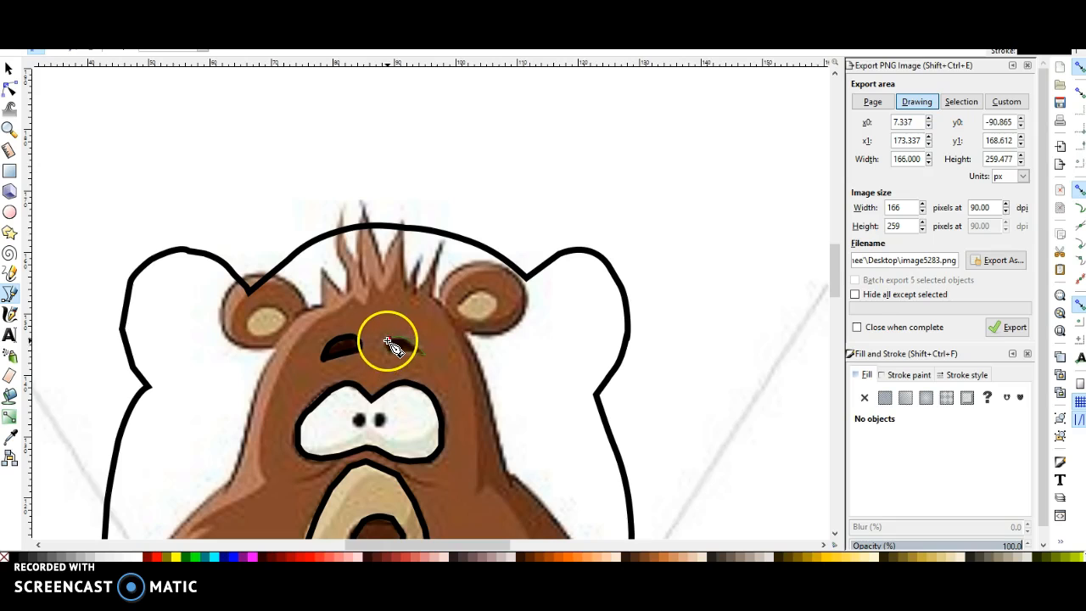
pyautogui.click(390, 340)
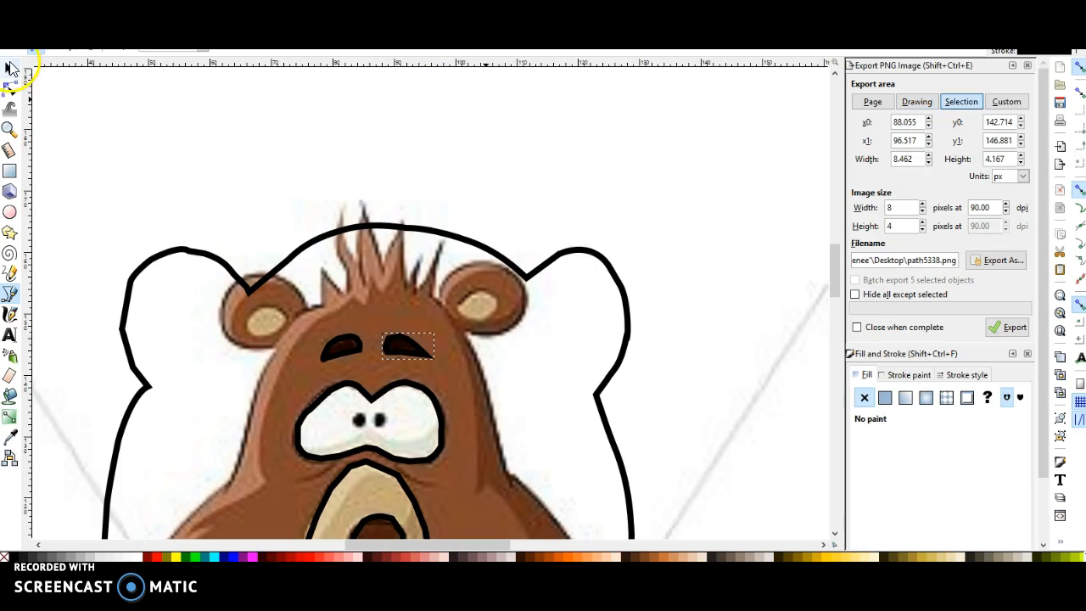
# Delete the cartoon bear reference picture, keeping only the traced outlines
pyautogui.click(10, 68)
pyautogui.moveTo(238, 314)
pyautogui.mouseDown()
pyautogui.moveTo(189, 298)
pyautogui.moveTo(163, 145)
pyautogui.mouseUp()
pyautogui.press('Delete')
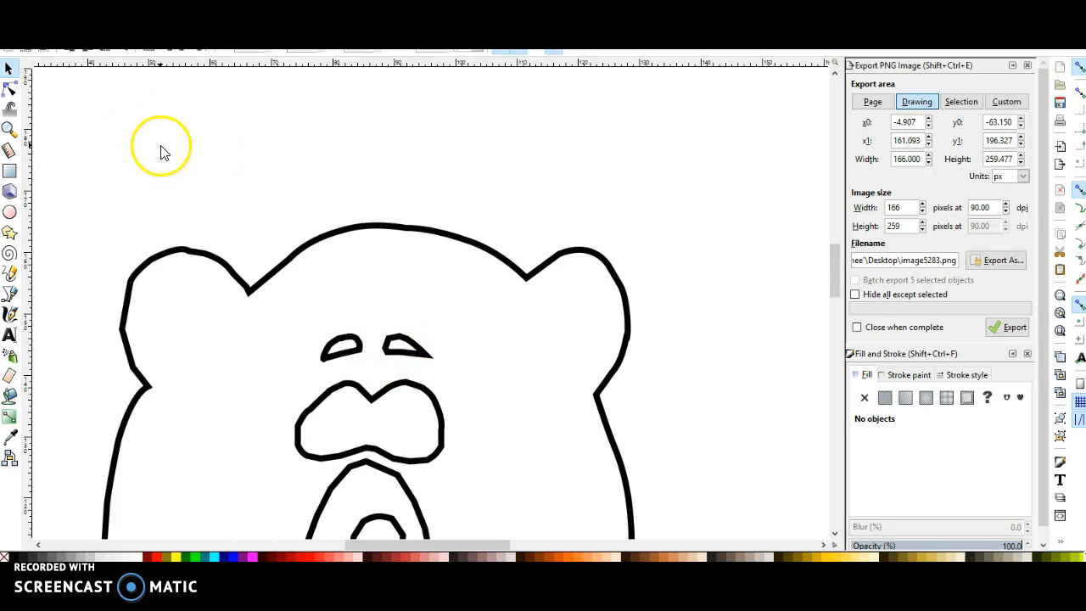
# Smooth the right eyebrow's outline by bending its segments with node editing
pyautogui.keyDown('ctrl'); pyautogui.scroll(1, 294, 362); pyautogui.keyUp('ctrl')
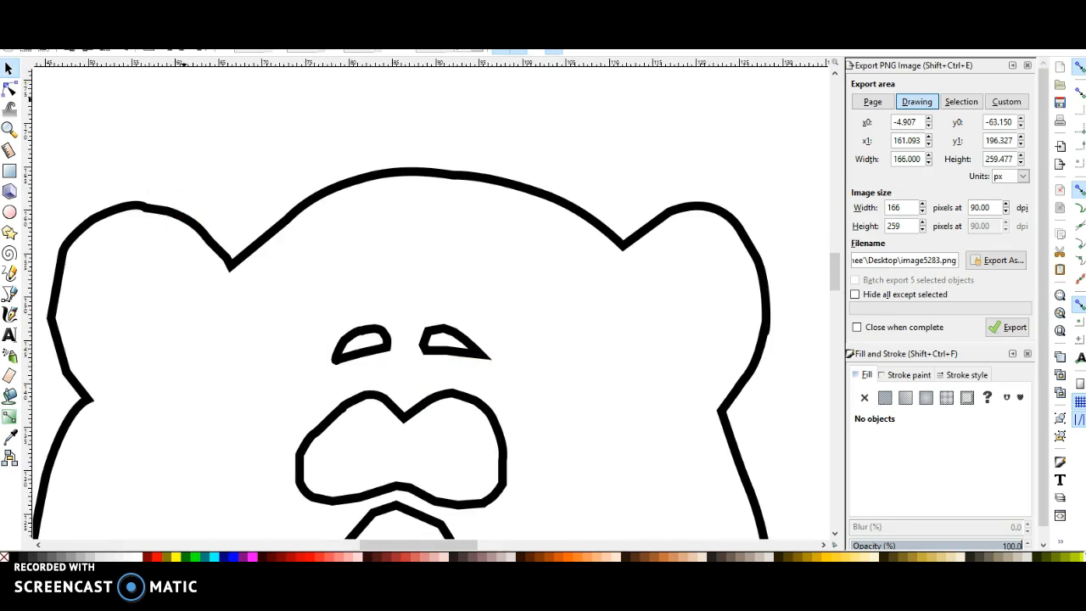
pyautogui.click(9, 68)
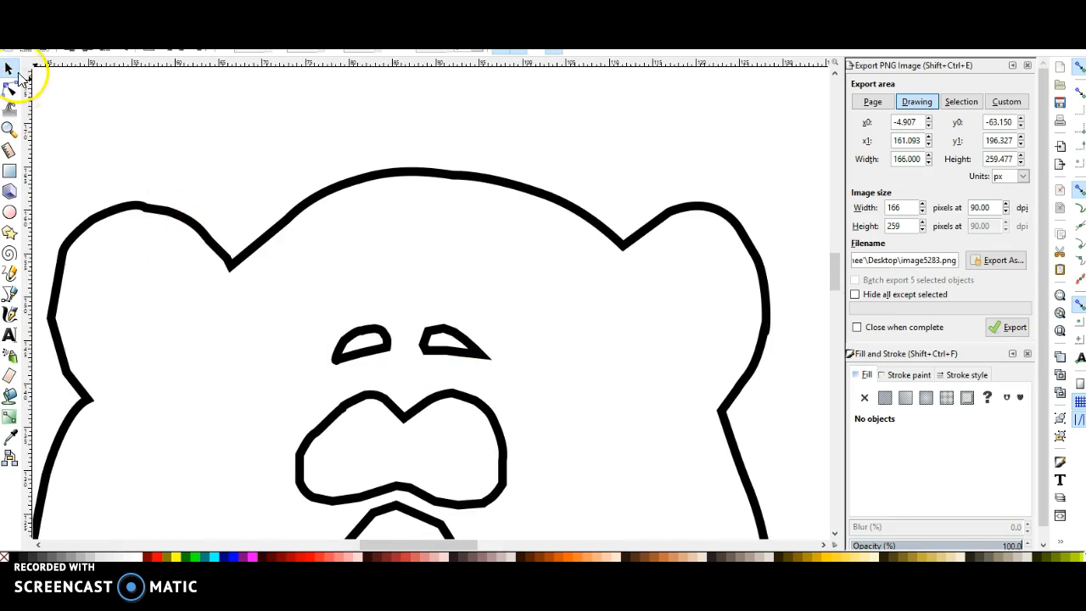
pyautogui.click(428, 348)
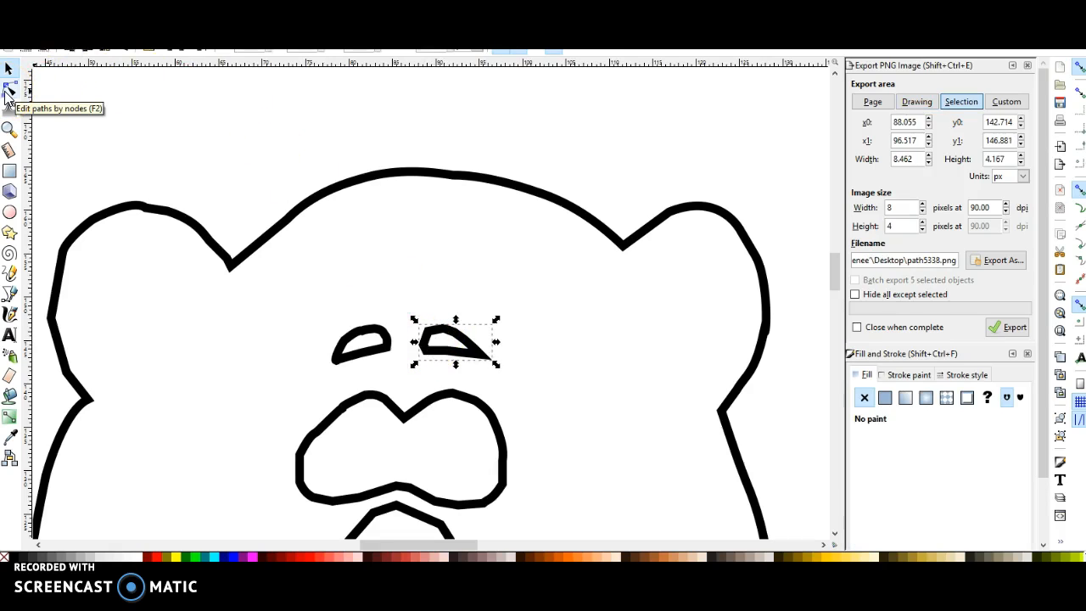
pyautogui.click(9, 89)
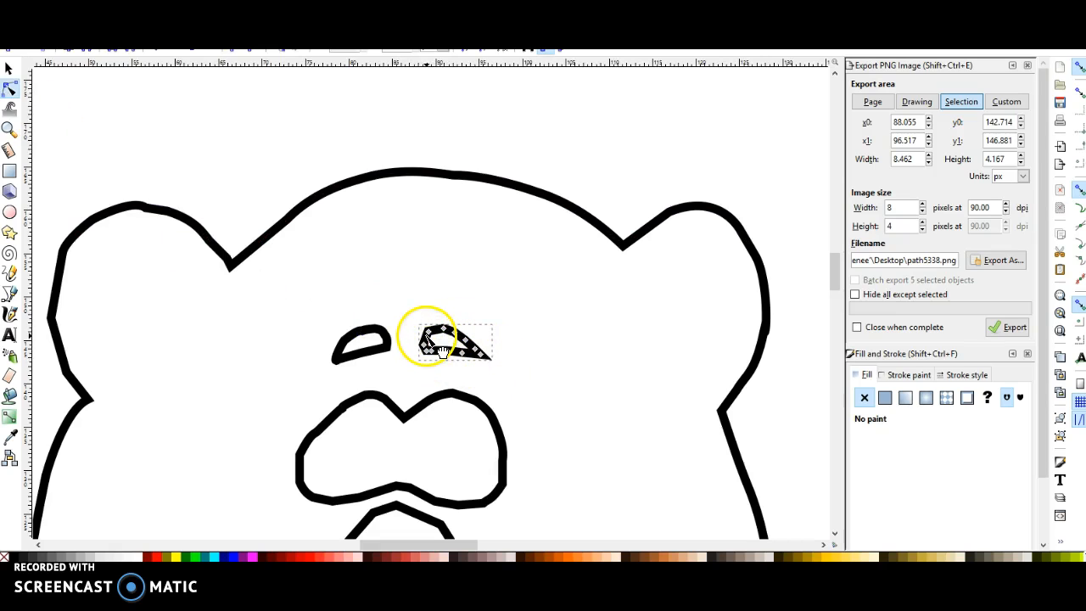
pyautogui.moveTo(450, 341)
pyautogui.mouseDown()
pyautogui.moveTo(436, 368)
pyautogui.moveTo(449, 339)
pyautogui.mouseUp()
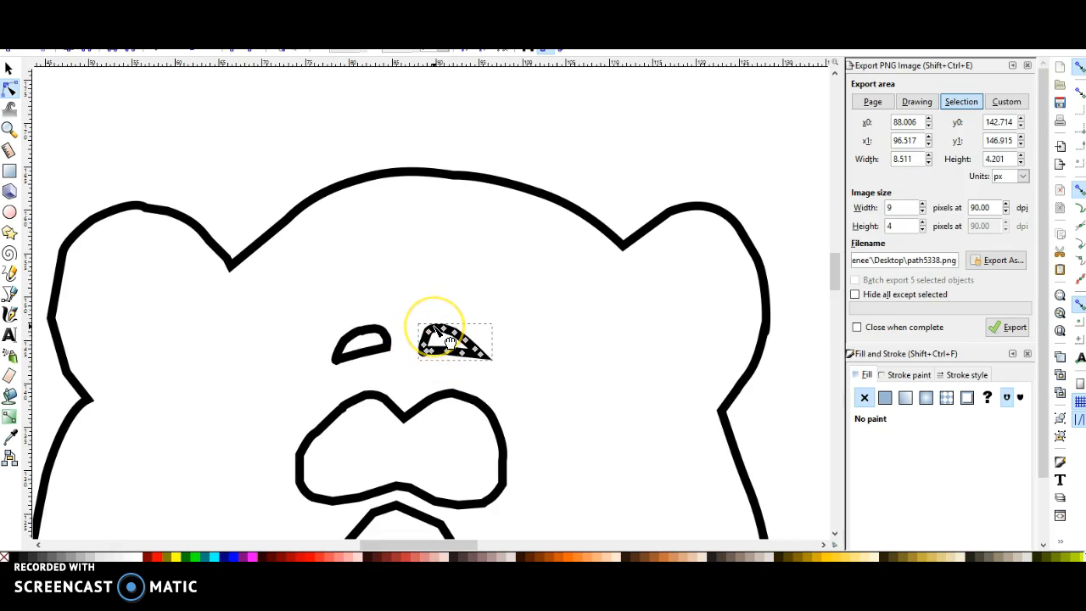
# Smooth the right side and top of the long muzzle outline by bending its path segments with node editing
pyautogui.scroll(-2, 599, 395)
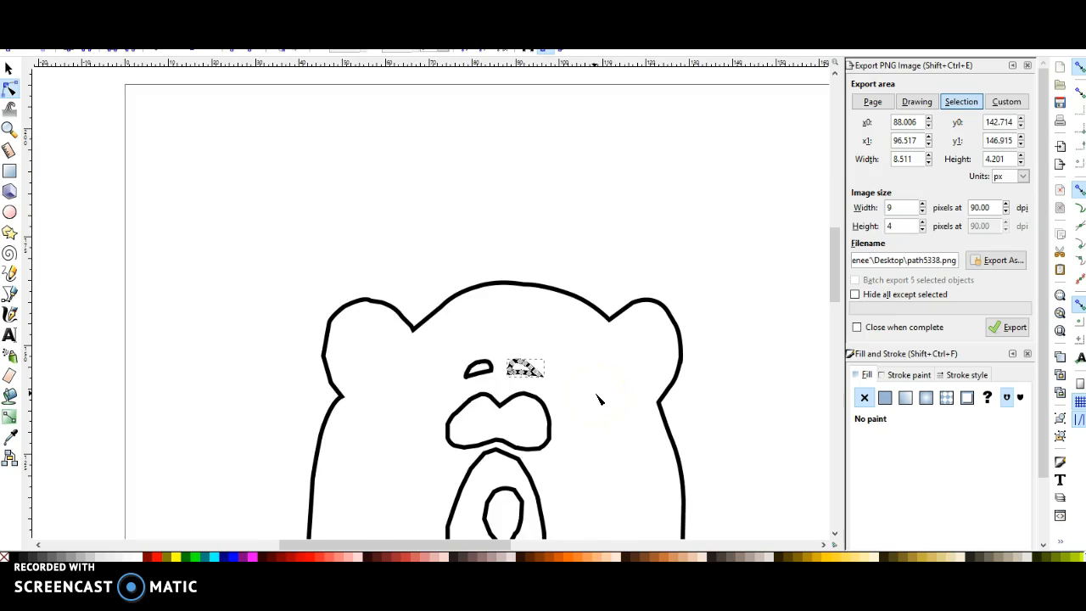
pyautogui.scroll(-1, 501, 370)
pyautogui.moveTo(831, 283); pyautogui.dragTo(834, 326)
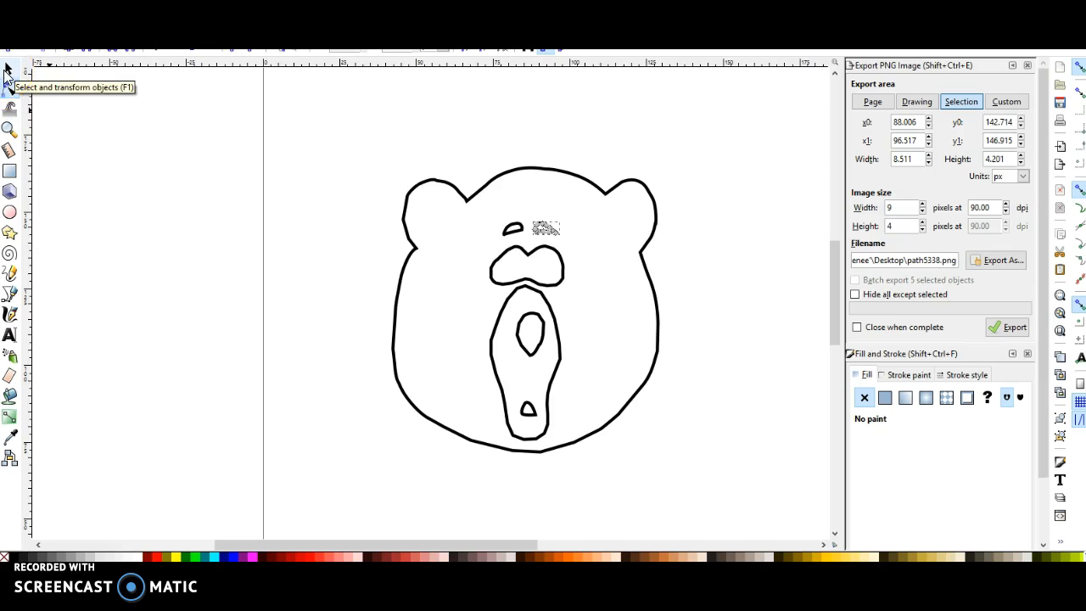
pyautogui.click(7, 75)
pyautogui.click(485, 352)
pyautogui.click(559, 358)
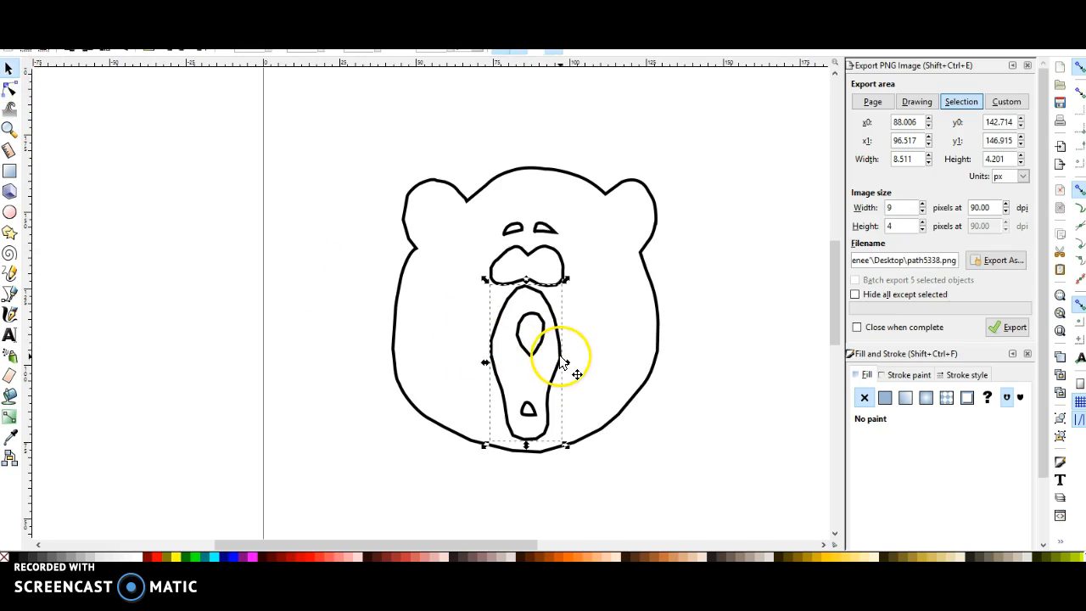
pyautogui.click(9, 90)
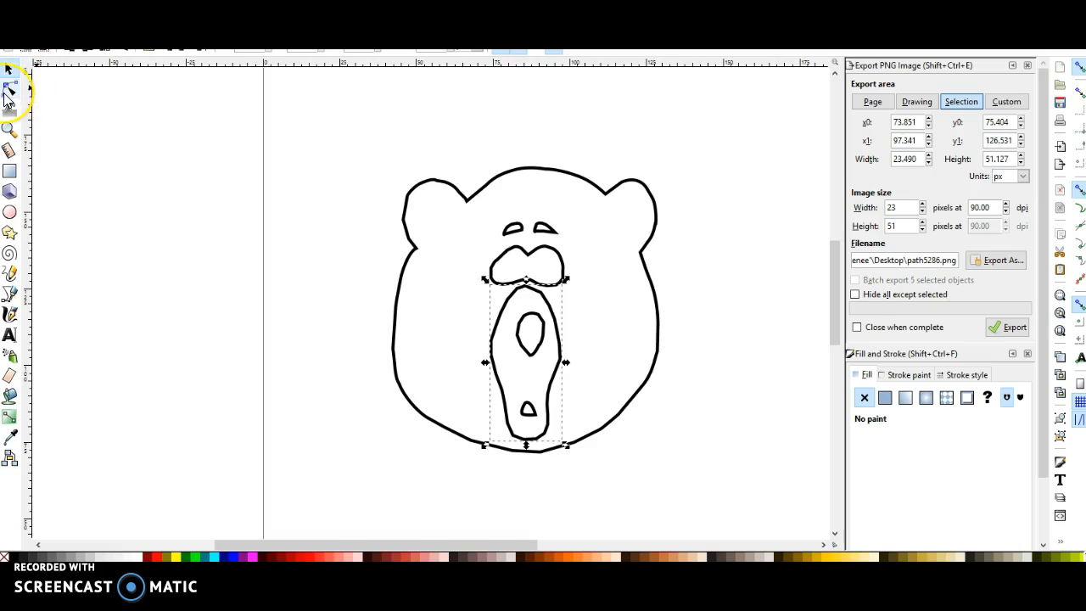
pyautogui.scroll(2, 647, 456)
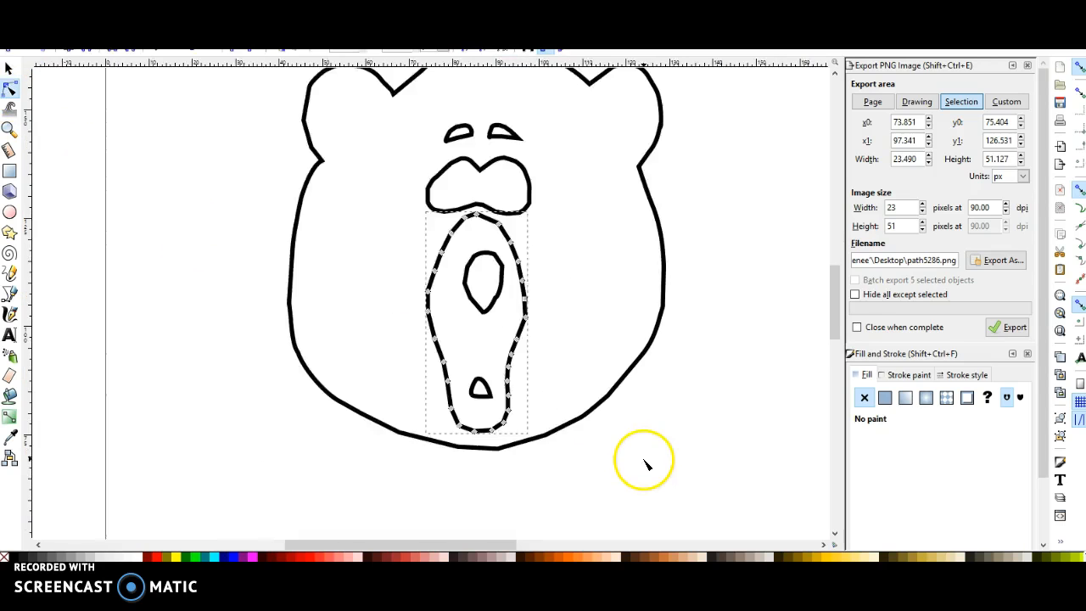
pyautogui.moveTo(478, 260); pyautogui.dragTo(471, 260)
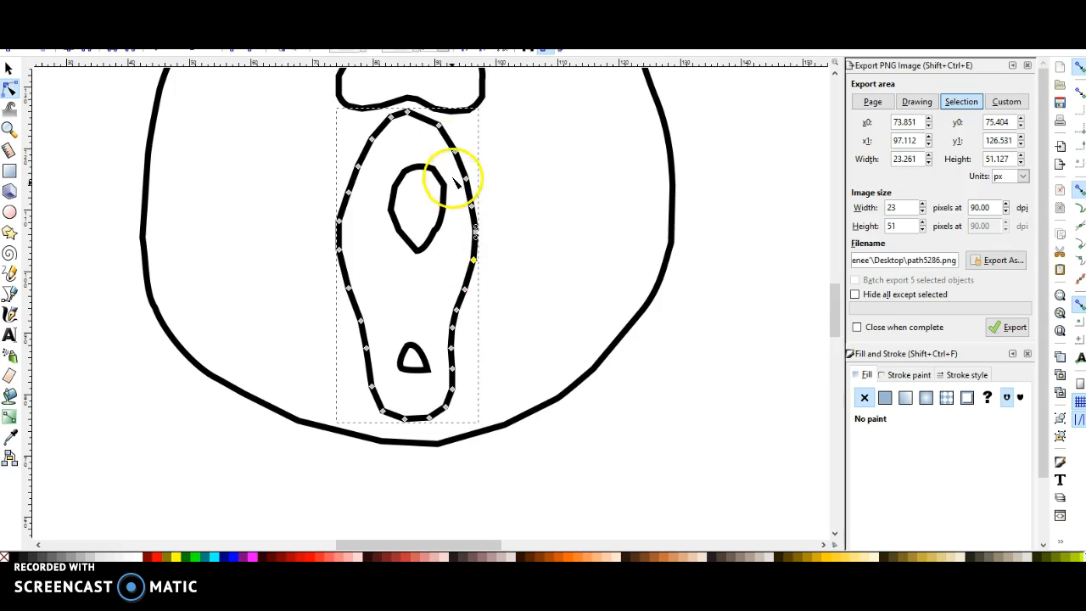
pyautogui.moveTo(440, 134); pyautogui.dragTo(441, 129)
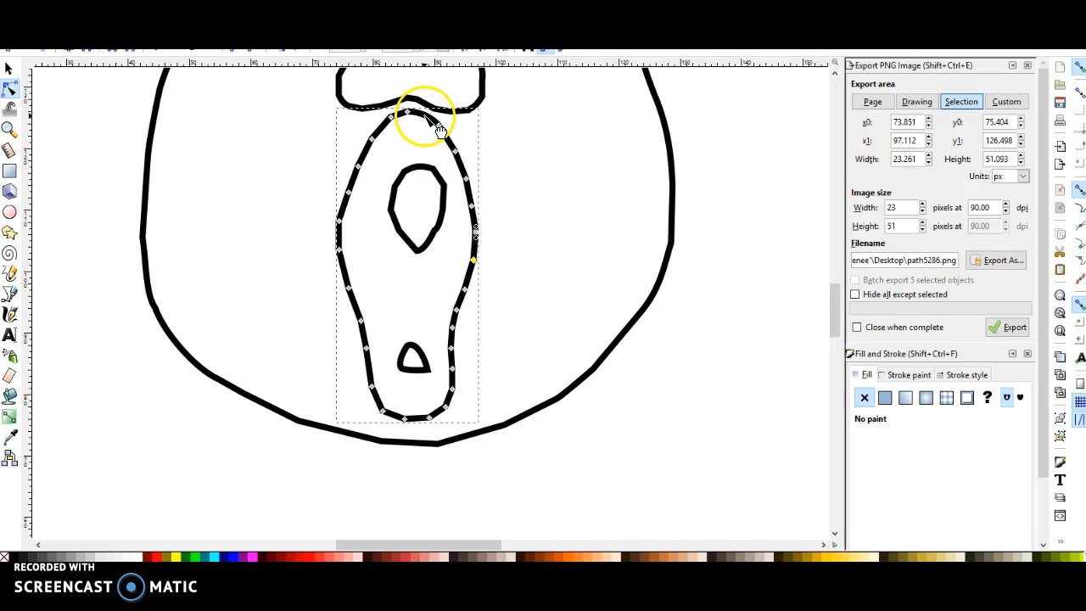
pyautogui.click(9, 71)
# Draw a black elliptical pupil about 5.7 by 4.8 px in the left half of the eye shape
pyautogui.scroll(2, 73, 218)
pyautogui.scroll(-3, 73, 218)
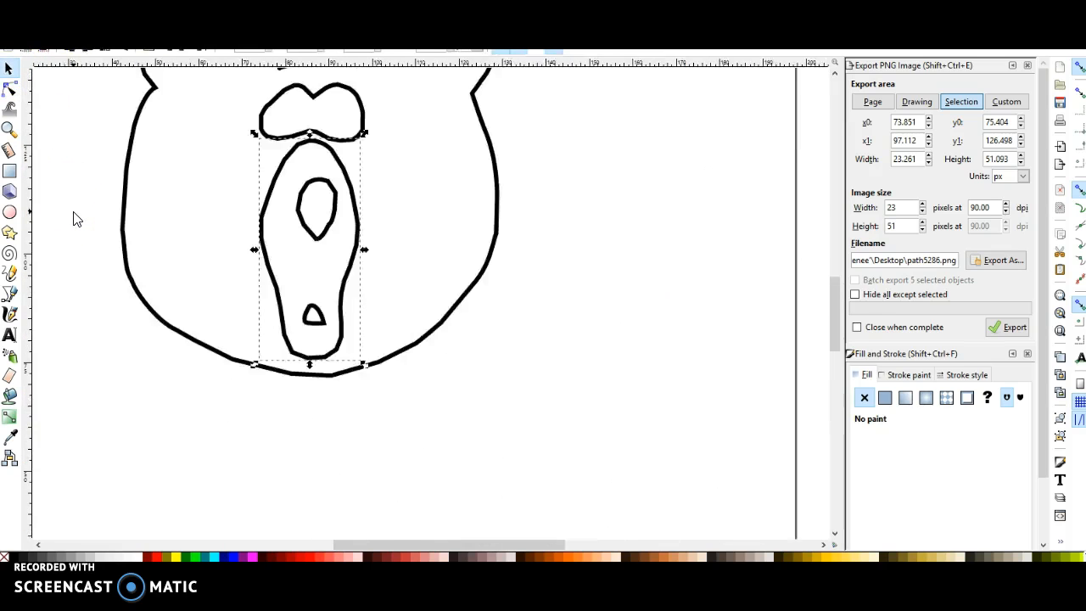
pyautogui.scroll(-1, 73, 218)
pyautogui.moveTo(837, 365); pyautogui.dragTo(837, 335)
pyautogui.click(598, 398)
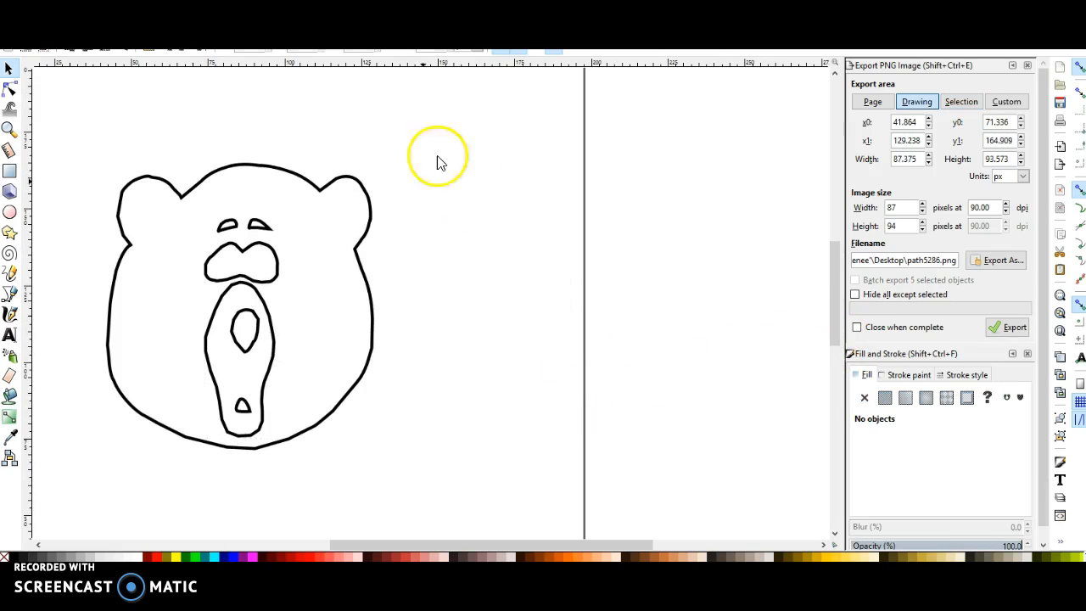
pyautogui.click(9, 213)
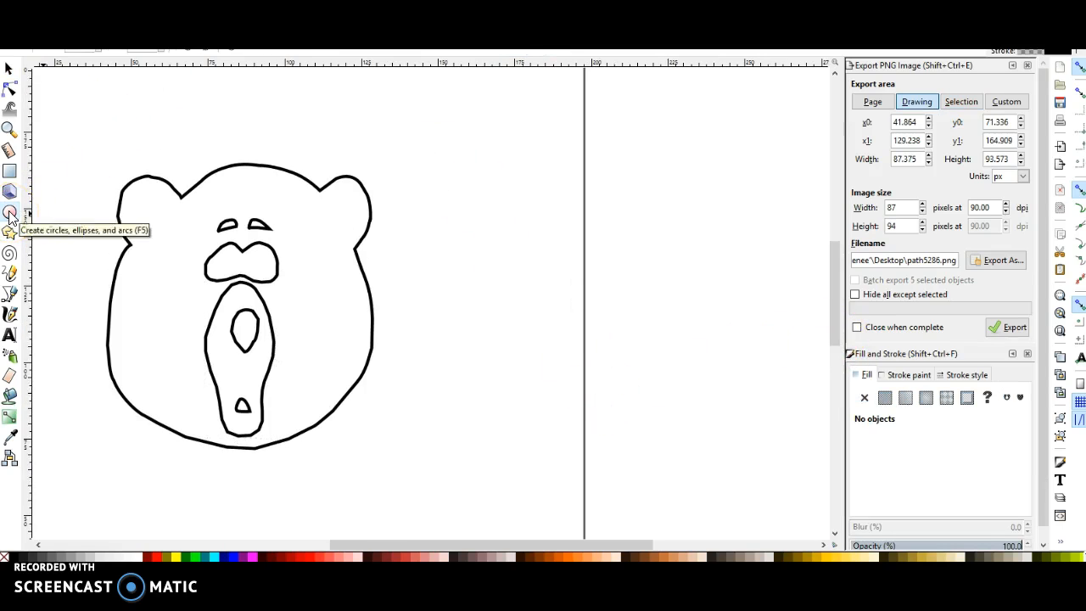
pyautogui.moveTo(221, 260); pyautogui.dragTo(236, 273)
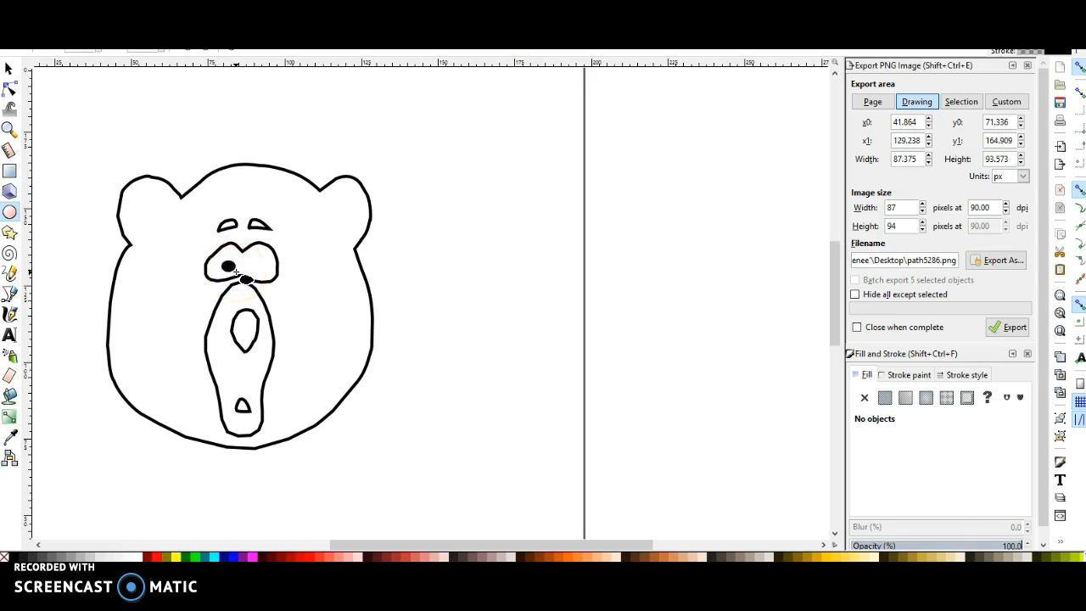
# Copy the pupil and place the duplicate in the right half of the eye shape, level with the first
pyautogui.rightClick(229, 268)
pyautogui.click(262, 325)
pyautogui.rightClick(254, 267)
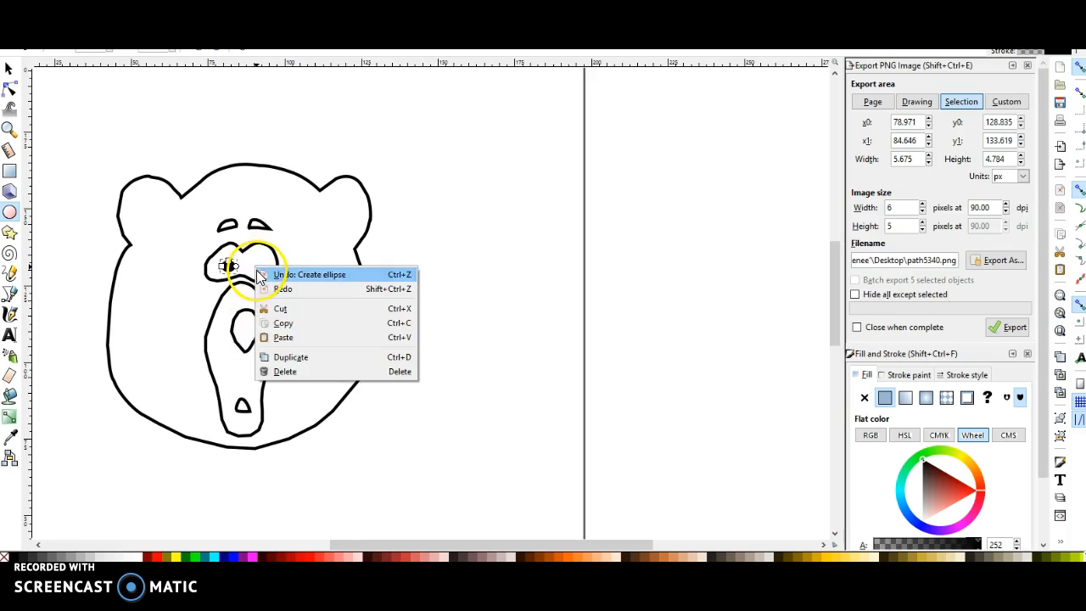
pyautogui.click(283, 338)
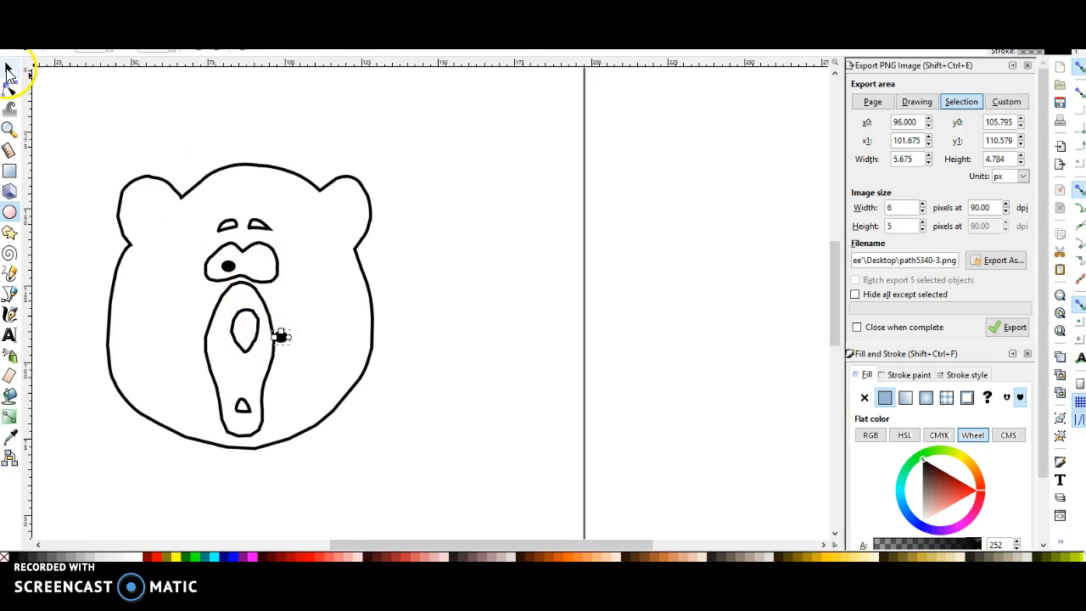
pyautogui.click(9, 69)
pyautogui.moveTo(289, 338); pyautogui.dragTo(259, 269)
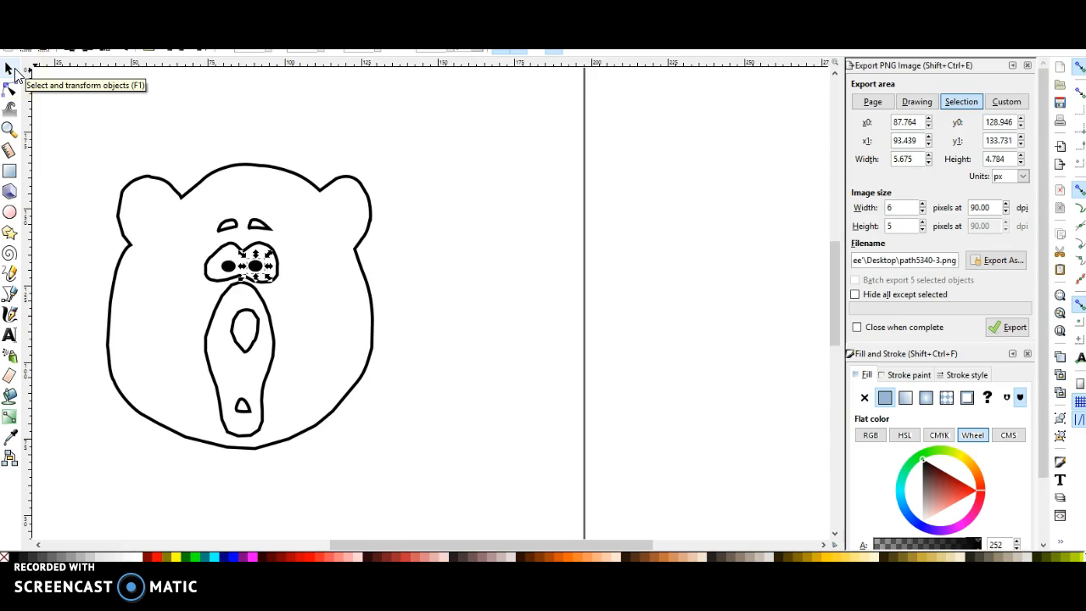
pyautogui.click(75, 138)
# Fill the bear's head outline with dark brown and the eye shape with white
pyautogui.click(10, 68)
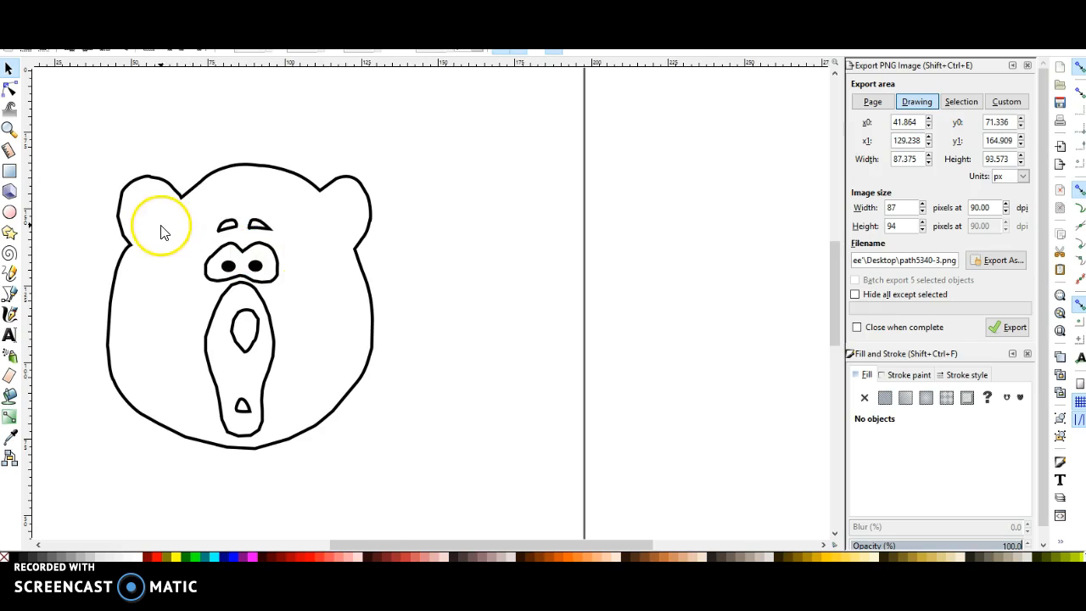
pyautogui.click(140, 180)
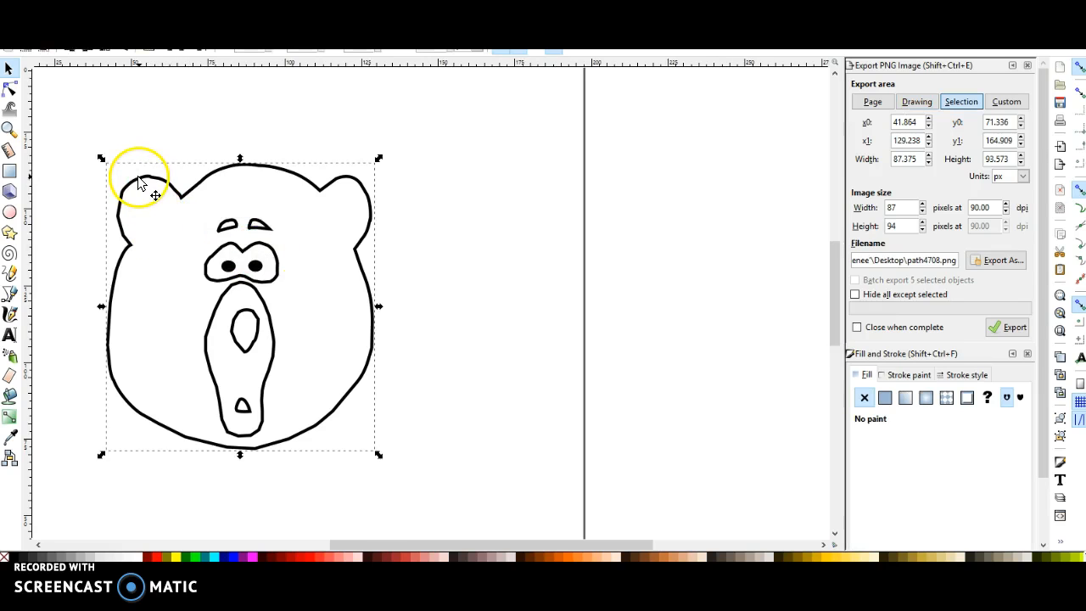
pyautogui.click(529, 558)
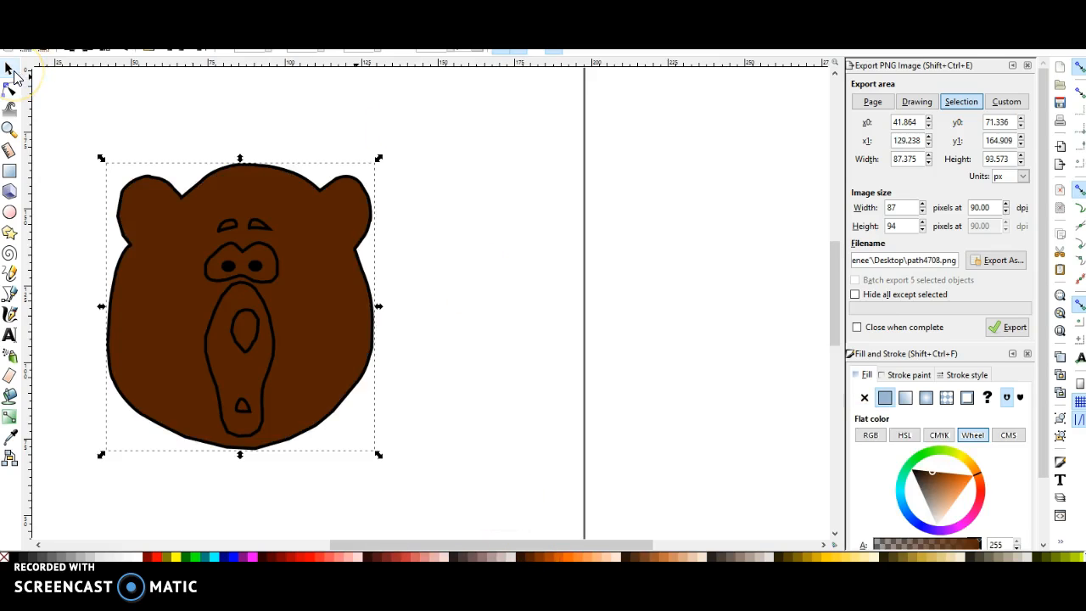
pyautogui.click(534, 263)
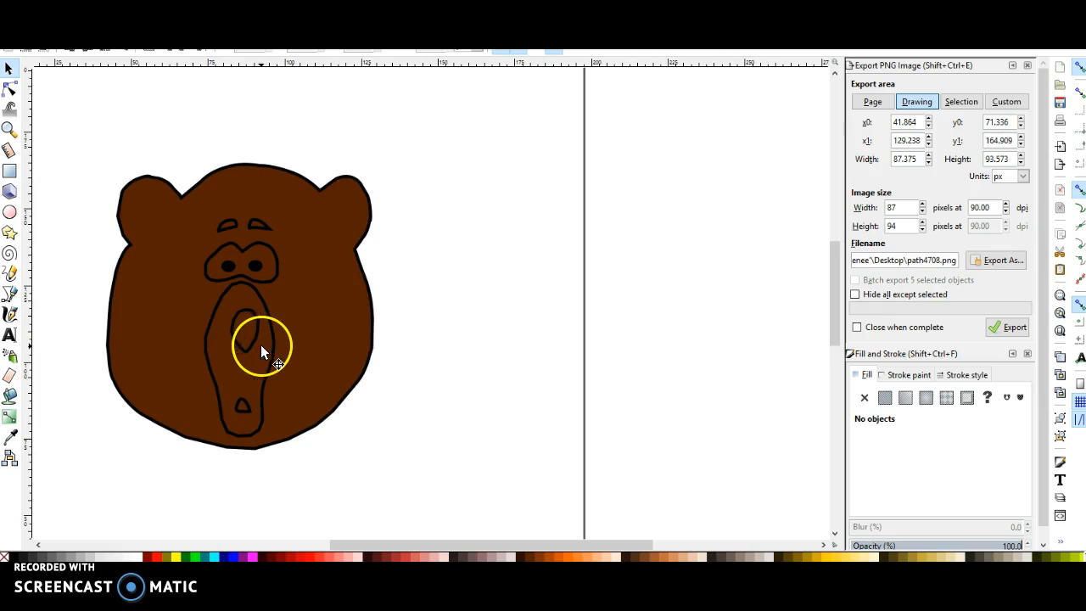
pyautogui.click(231, 247)
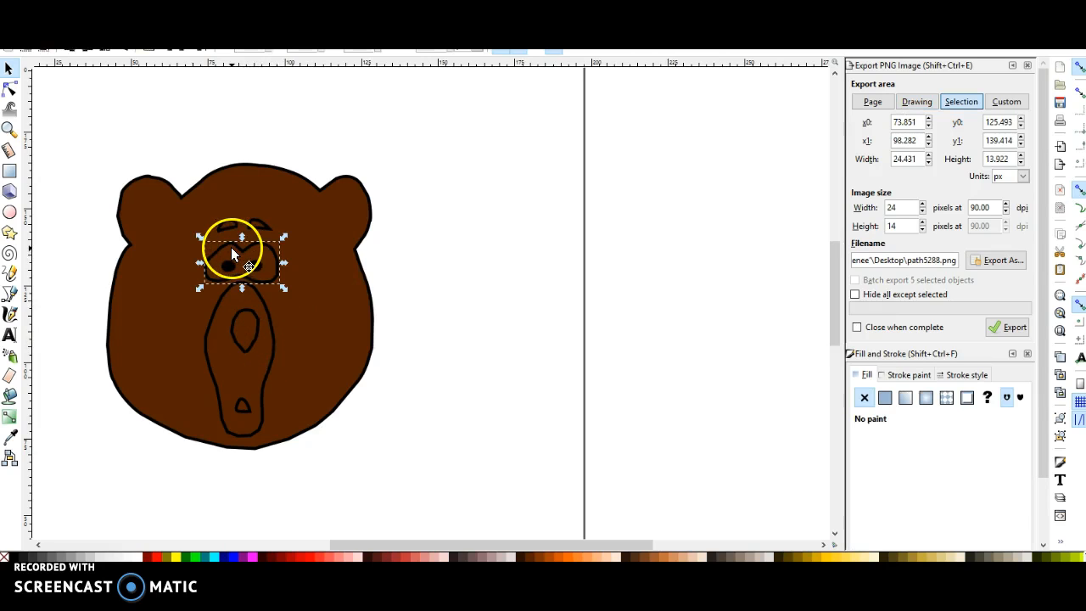
pyautogui.click(136, 557)
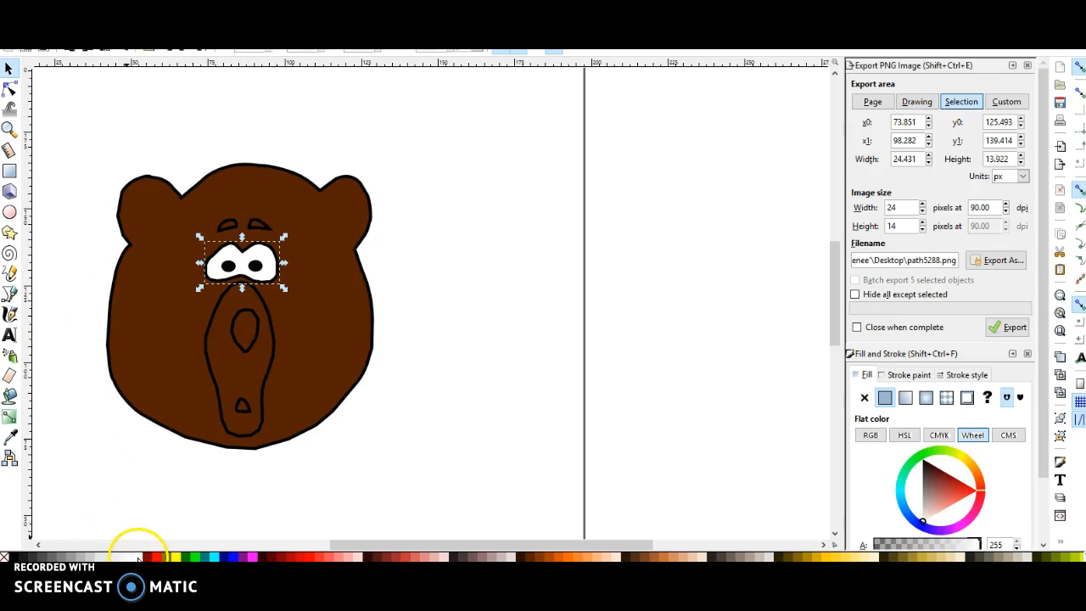
# Fill the long muzzle shape with light tan
pyautogui.click(259, 372)
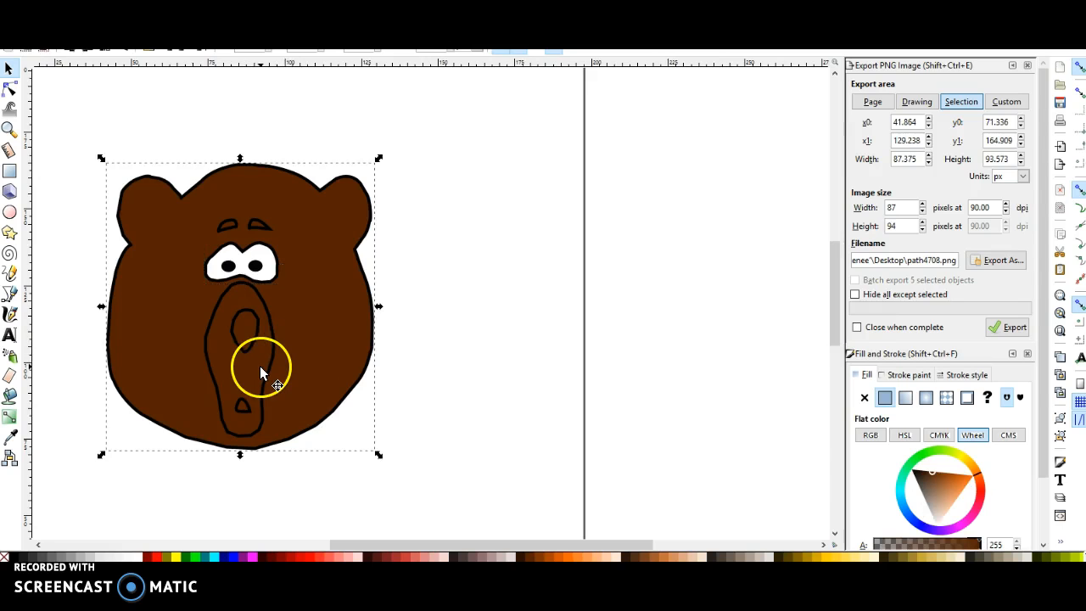
pyautogui.click(273, 356)
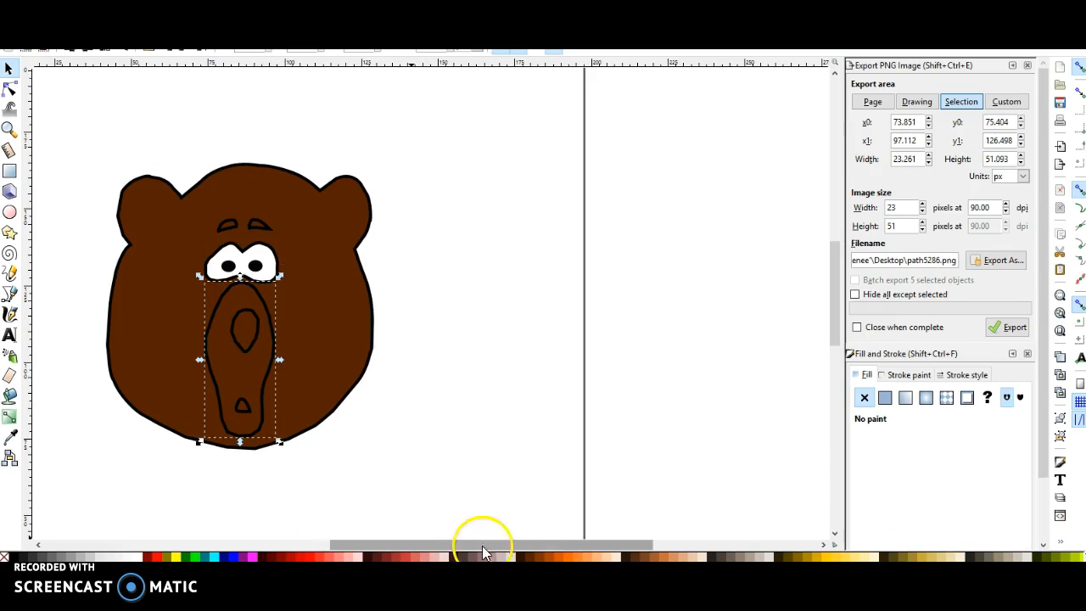
pyautogui.click(686, 559)
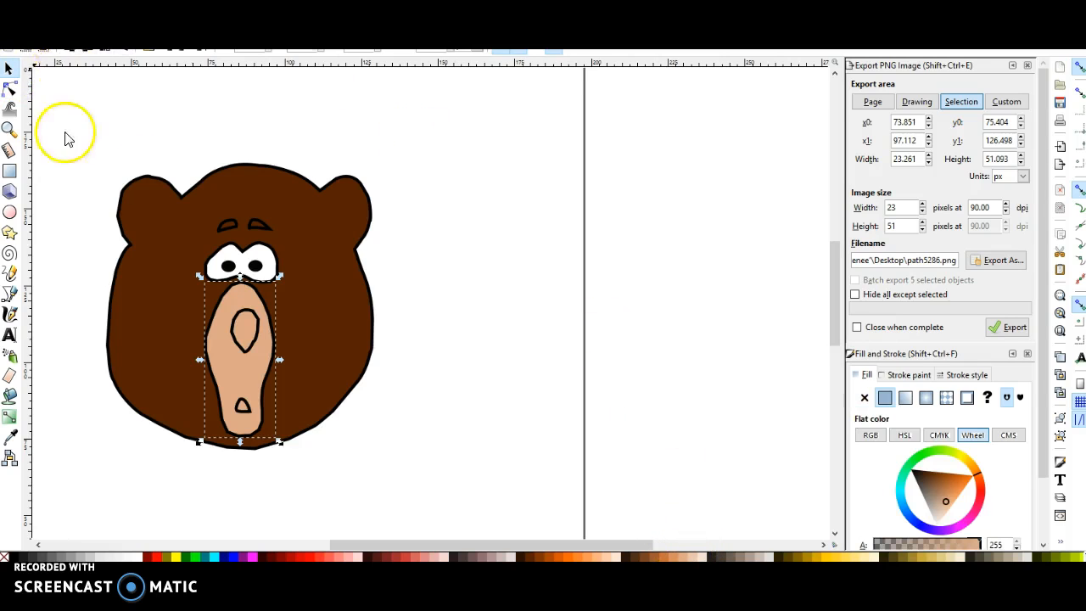
# Fill both eyebrows above the eye shape with black
pyautogui.click(226, 225)
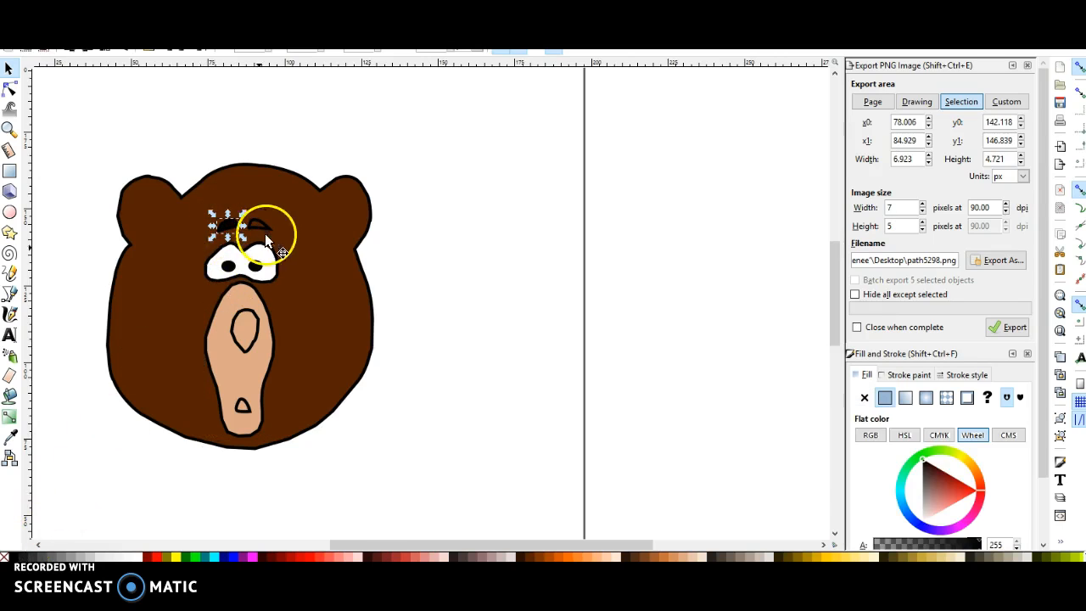
pyautogui.click(261, 224)
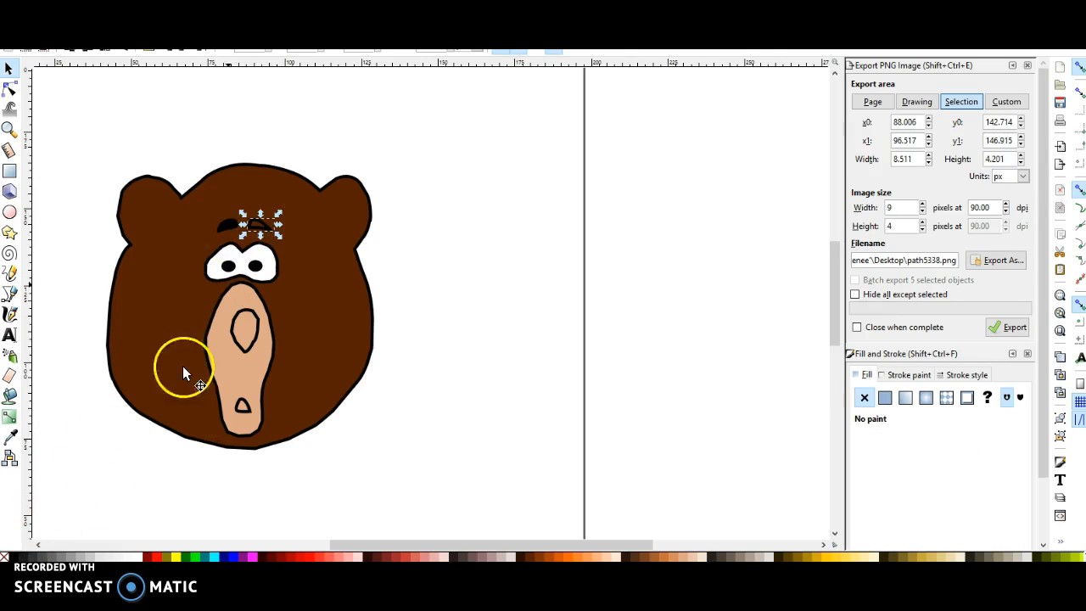
pyautogui.click(17, 557)
# Fill the nose shape and the small mouth shape on the muzzle with black, and clear the selection
pyautogui.click(243, 324)
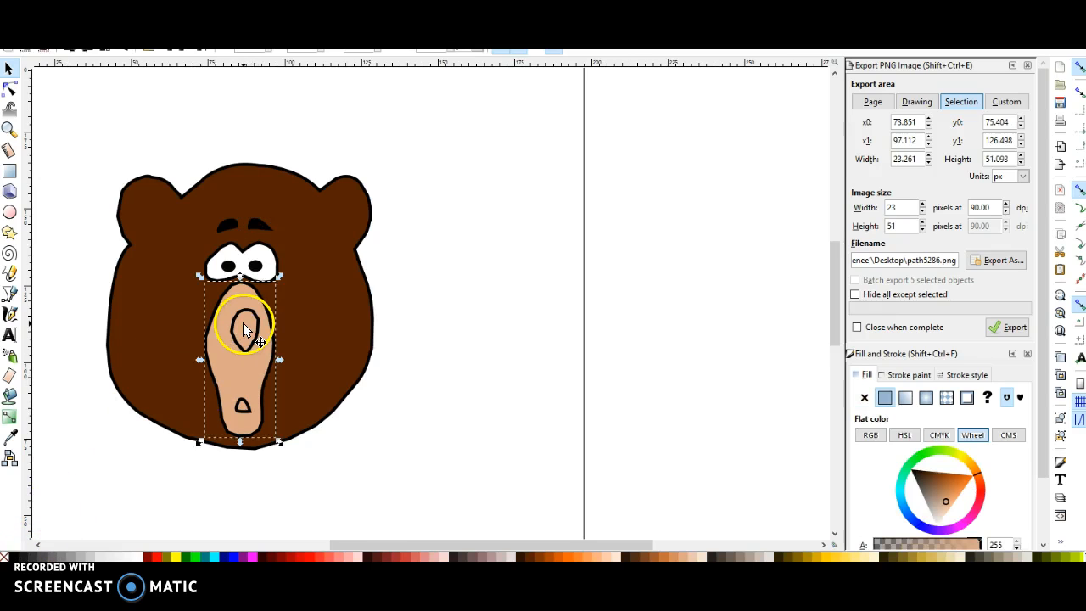
pyautogui.click(245, 313)
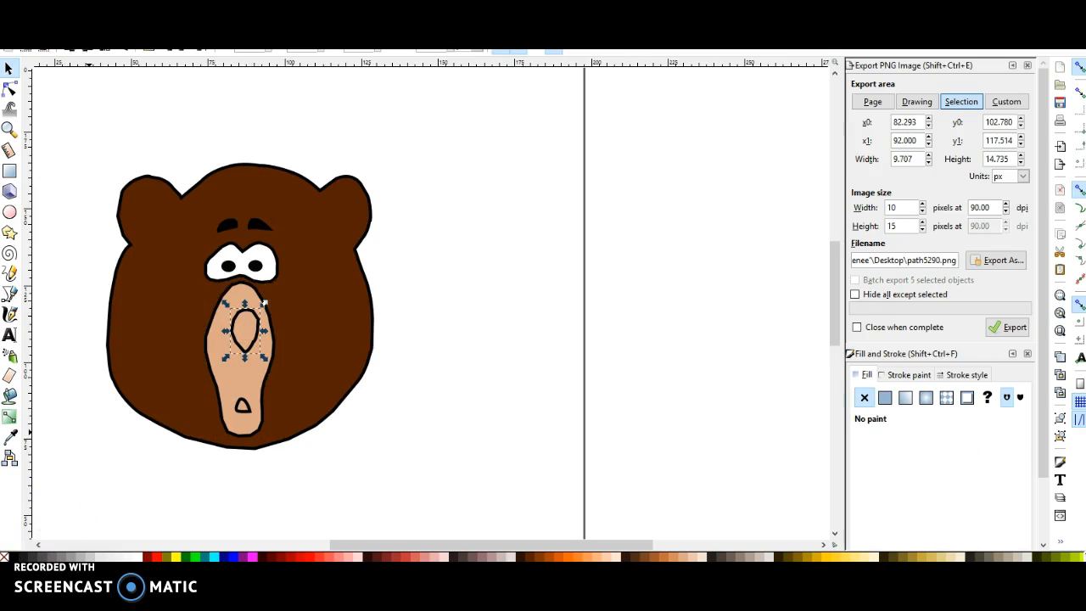
pyautogui.click(17, 556)
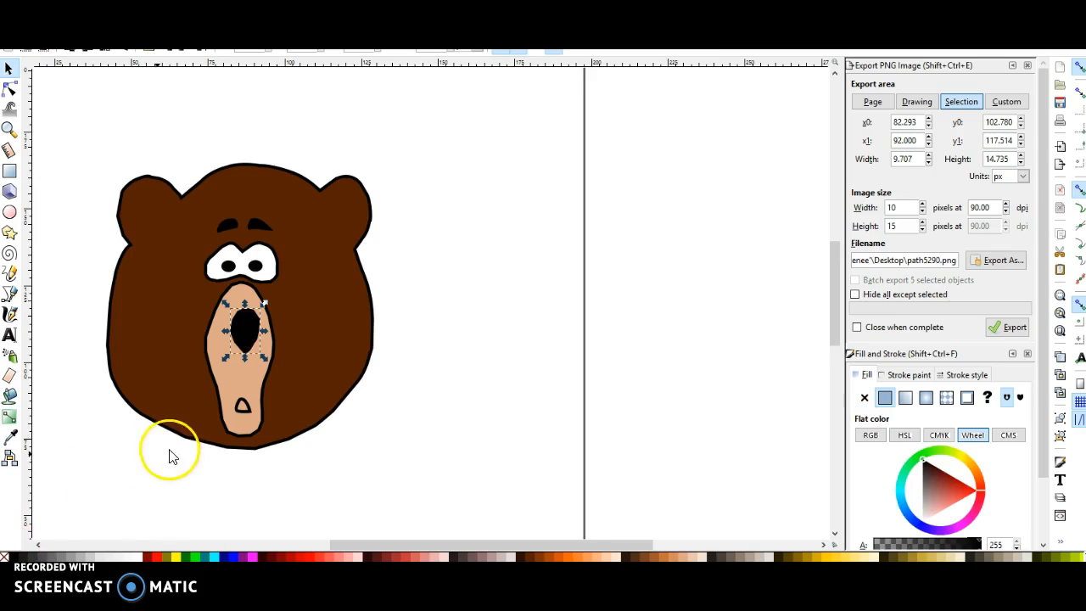
pyautogui.click(240, 405)
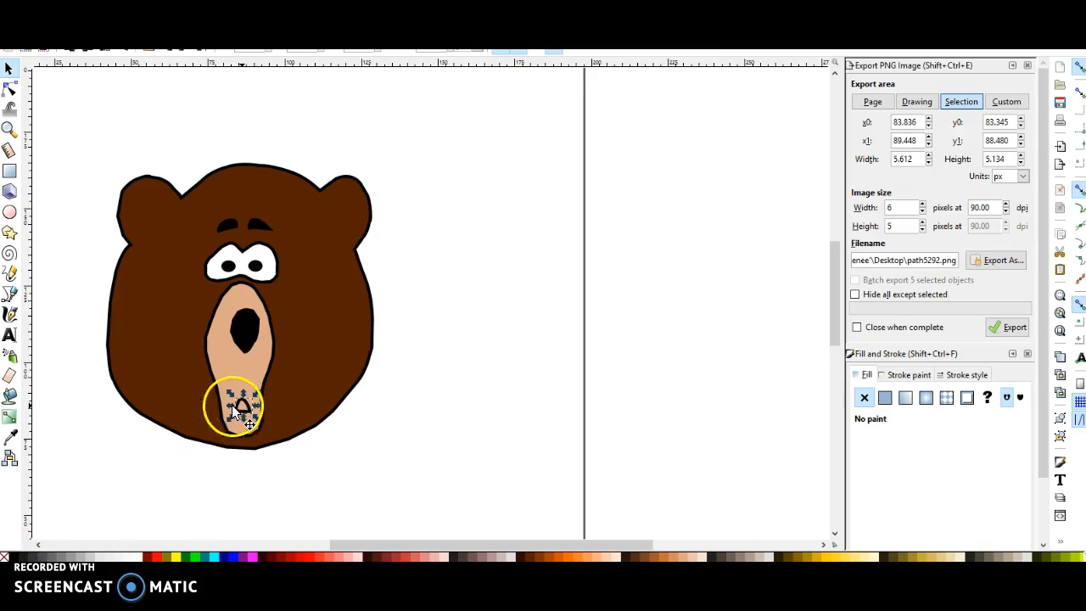
pyautogui.click(17, 556)
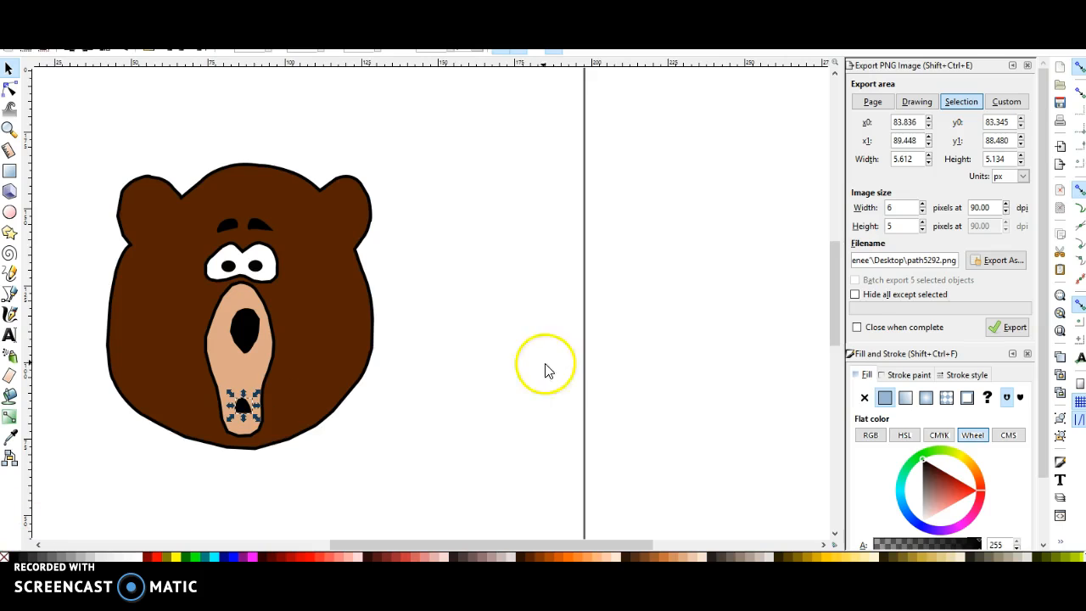
pyautogui.click(598, 437)
pyautogui.scroll(-2, 497, 349)
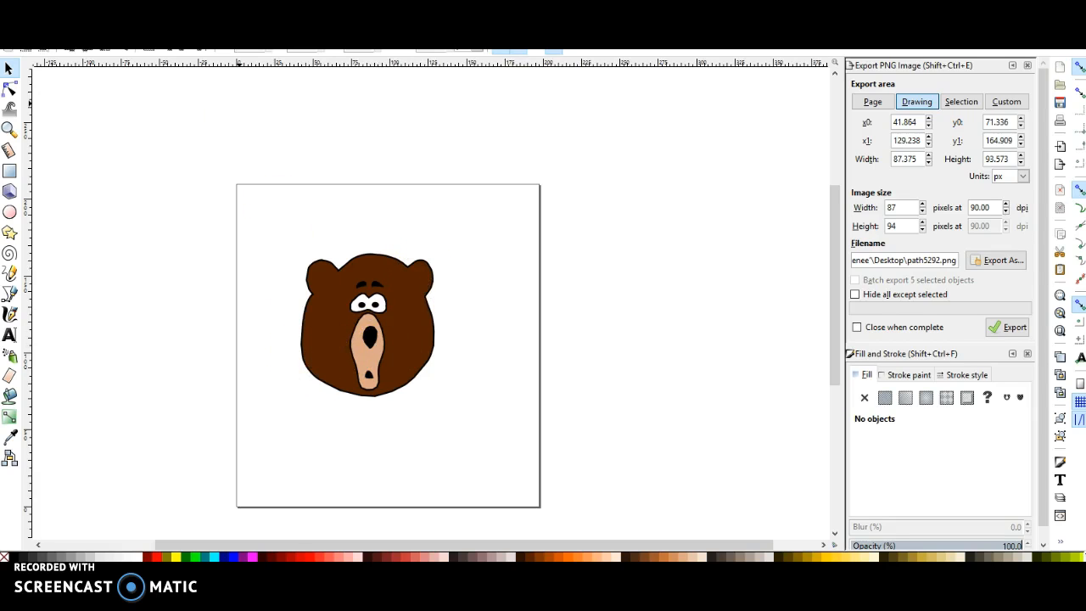
pyautogui.hotkey('alt', 'f')
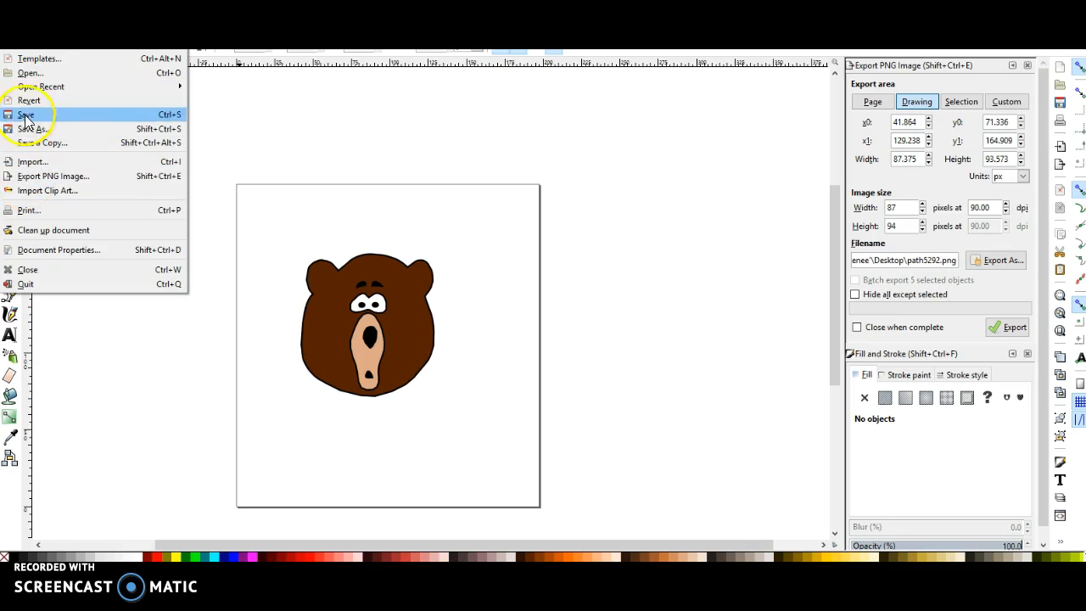
pyautogui.click(593, 111)
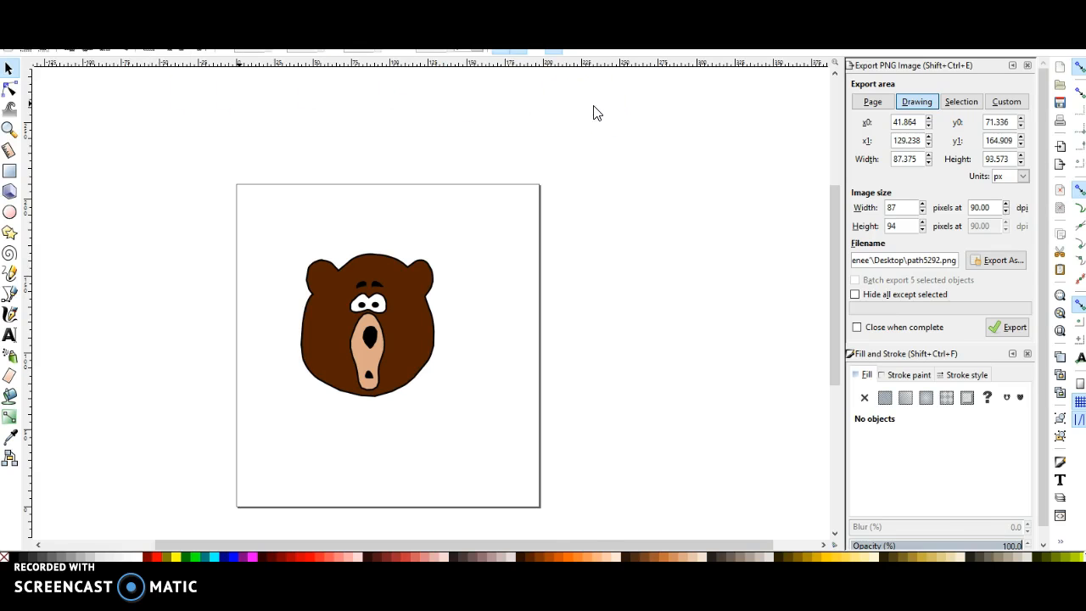
pyautogui.click(598, 111)
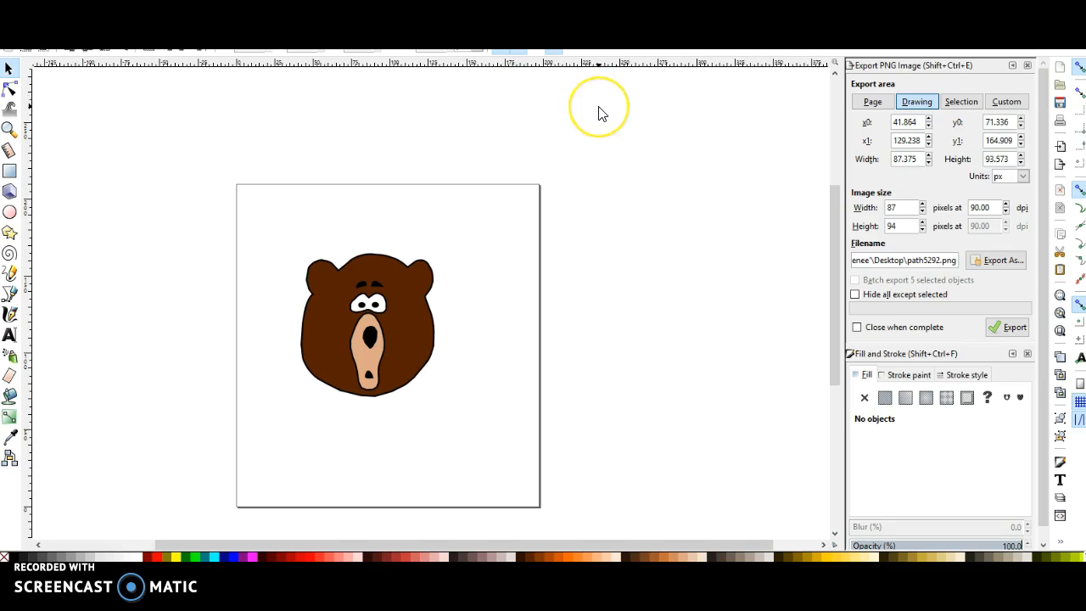